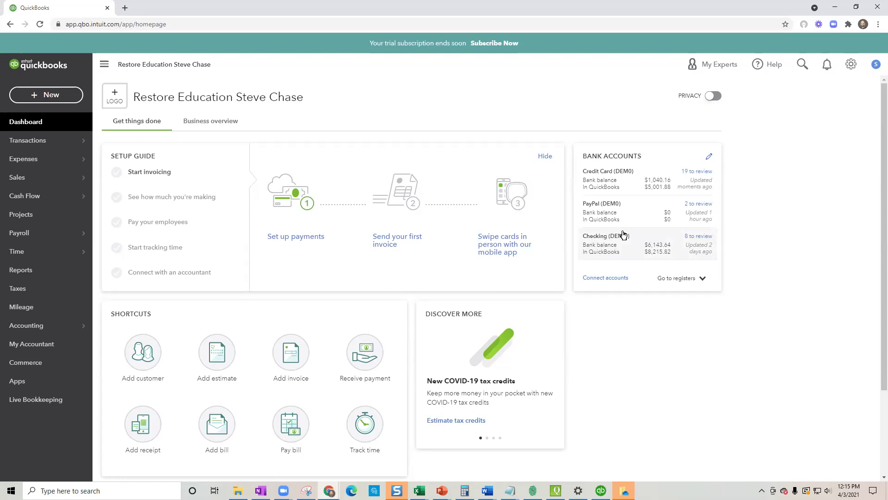
Go to the Banking page listing the PayPal account's two $199 transactions for review
mouse_move(74, 140)
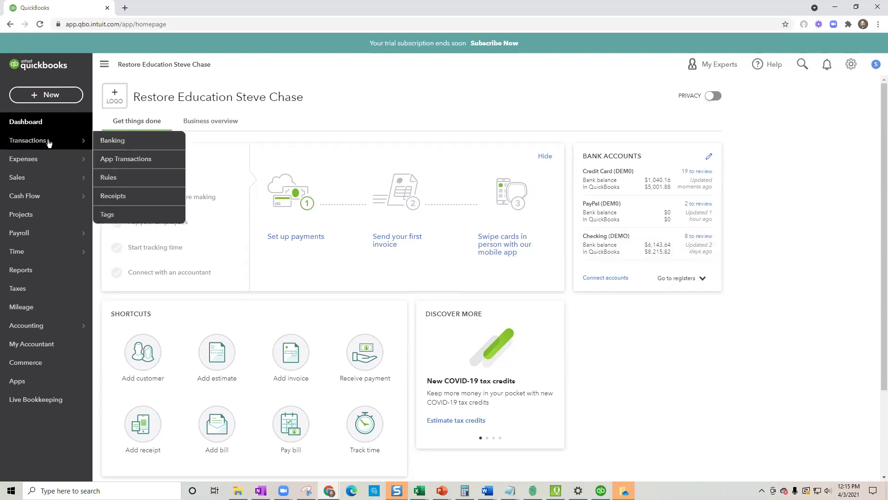
left_click(115, 141)
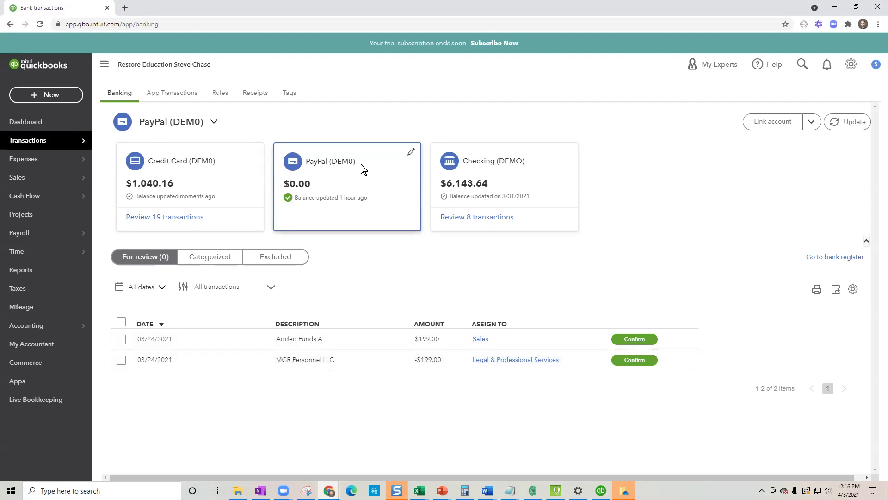
left_click(399, 344)
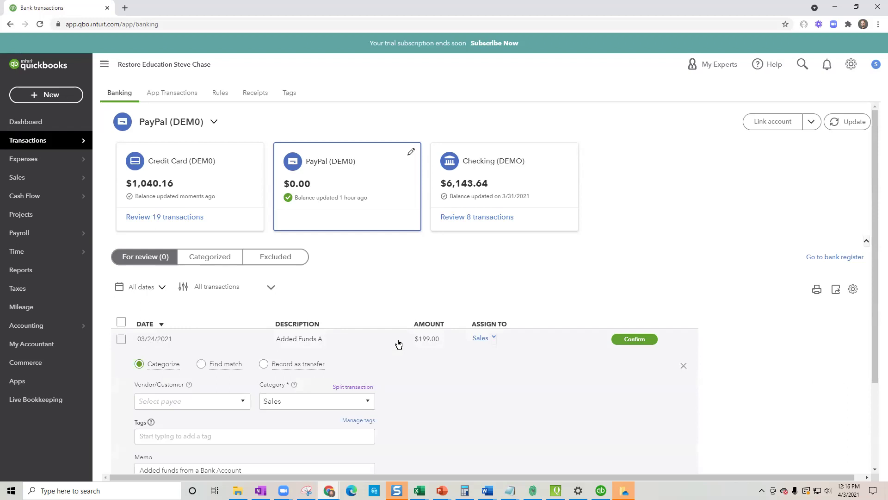
scroll(447, 387, "down", 2)
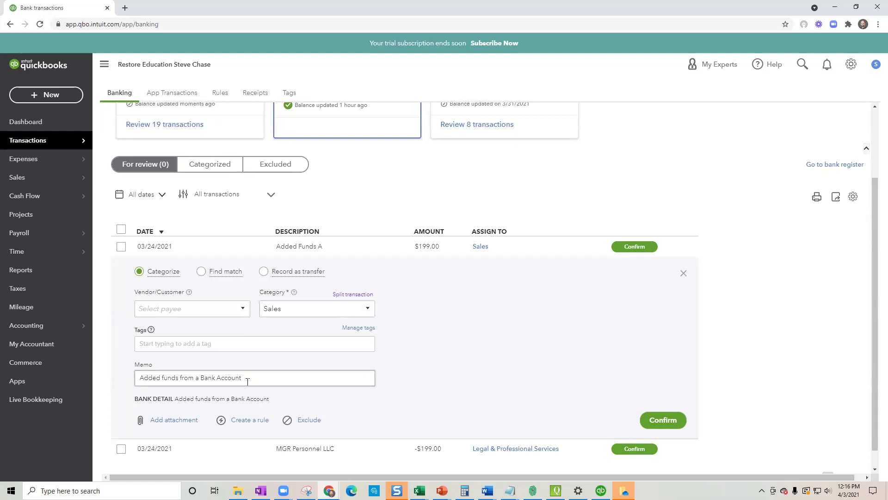
left_click_drag(241, 378, 140, 378)
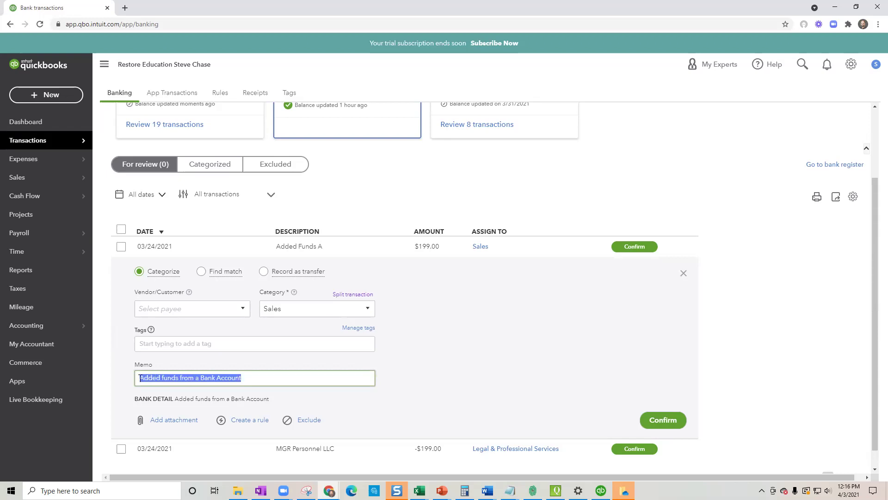
left_click(256, 377)
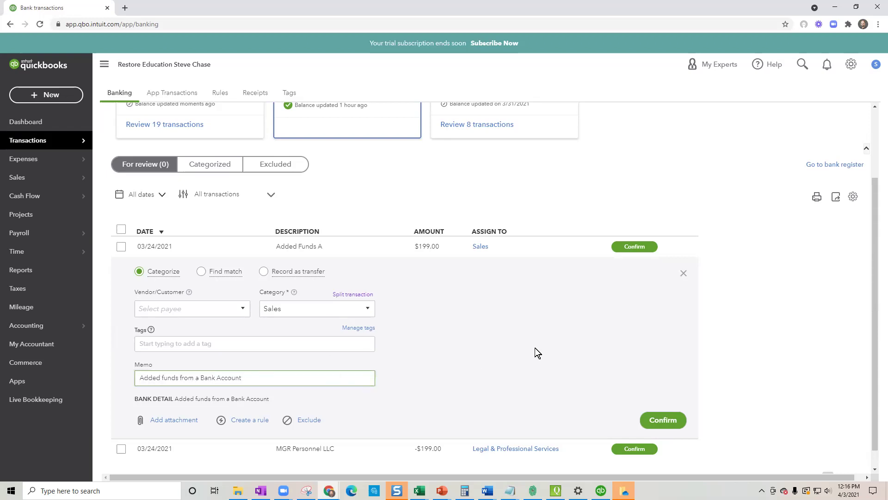
left_click(684, 274)
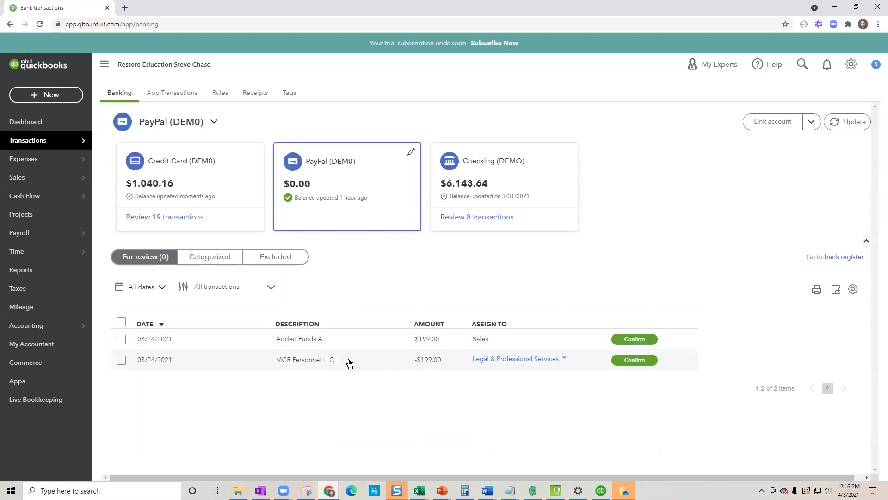
left_click(392, 360)
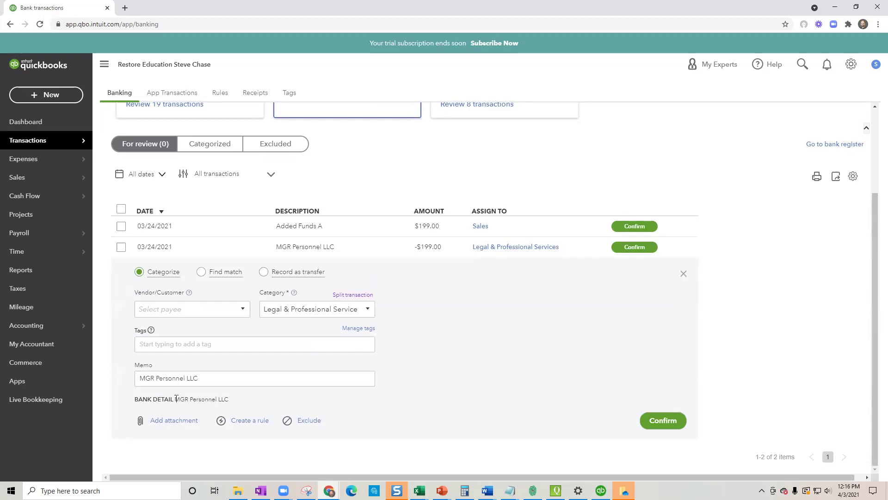
left_click_drag(176, 399, 227, 401)
left_click(682, 273)
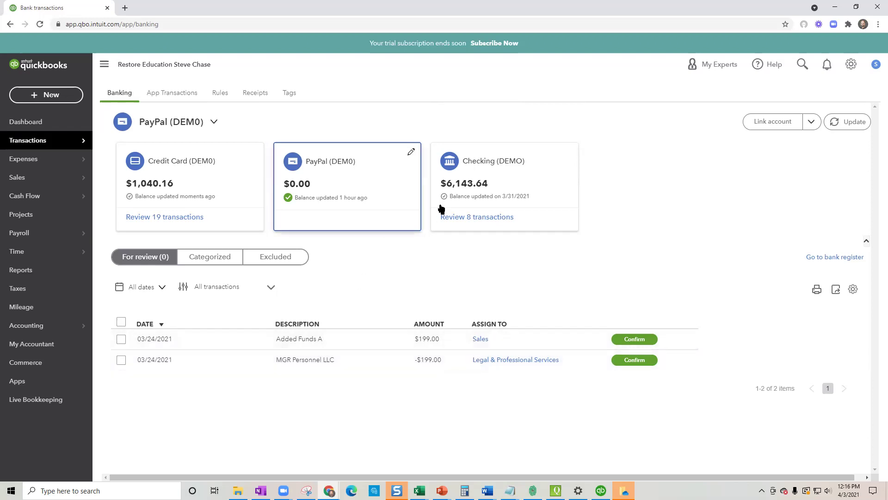
left_click(482, 184)
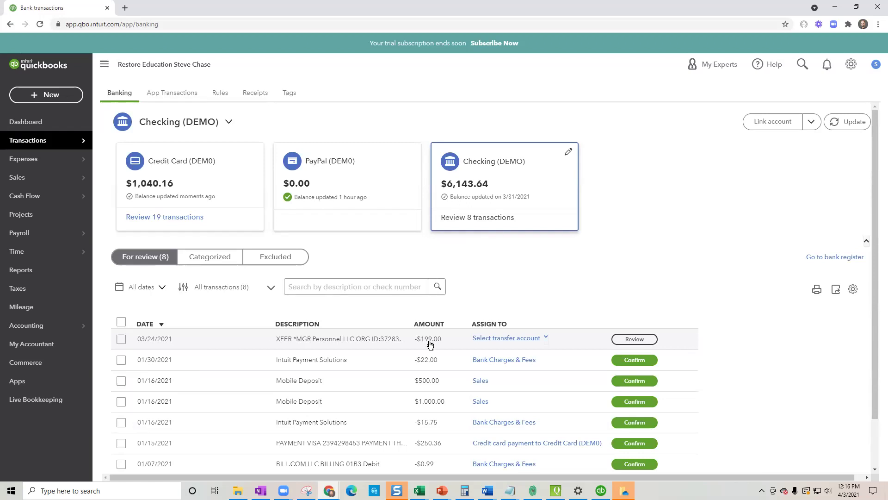
left_click(342, 346)
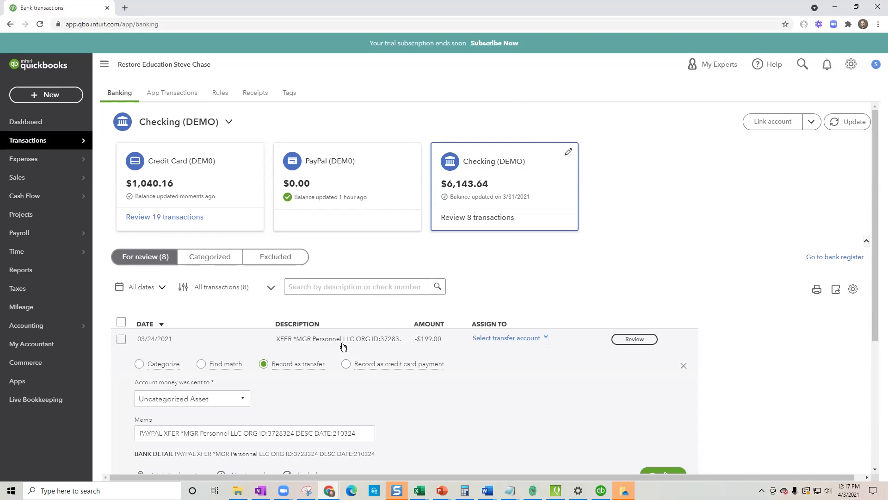
scroll(343, 346, "down", 2)
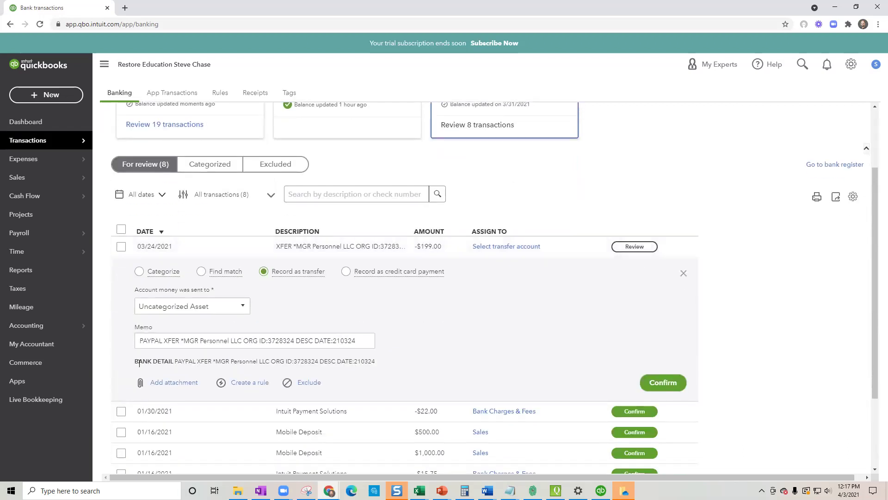
left_click_drag(139, 364, 175, 362)
left_click(198, 361)
scroll(435, 341, "up", 2)
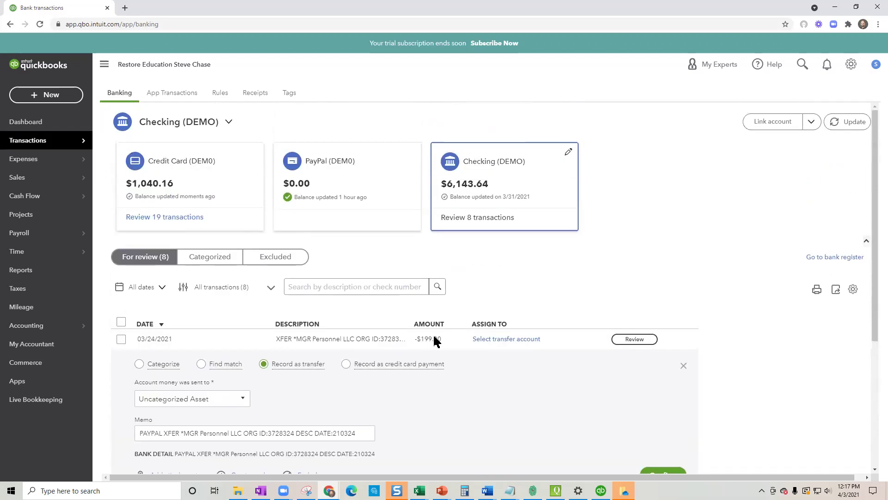
left_click(363, 199)
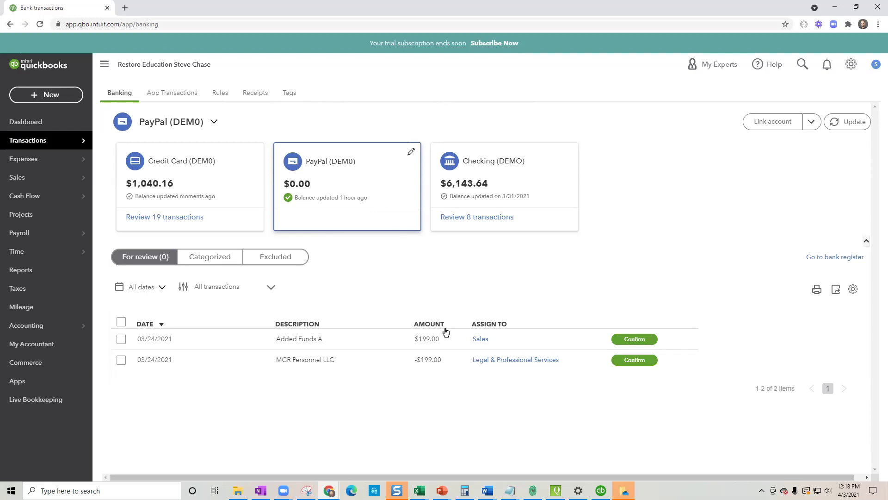
Assign the MGR Personnel LLC payment to new vendor MGR under Legal & Professional Services, and confirm
left_click(427, 365)
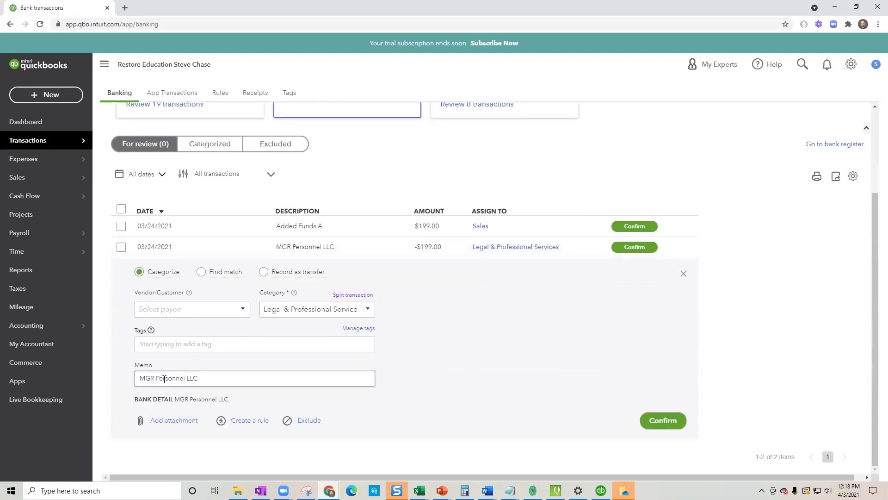
left_click(185, 309)
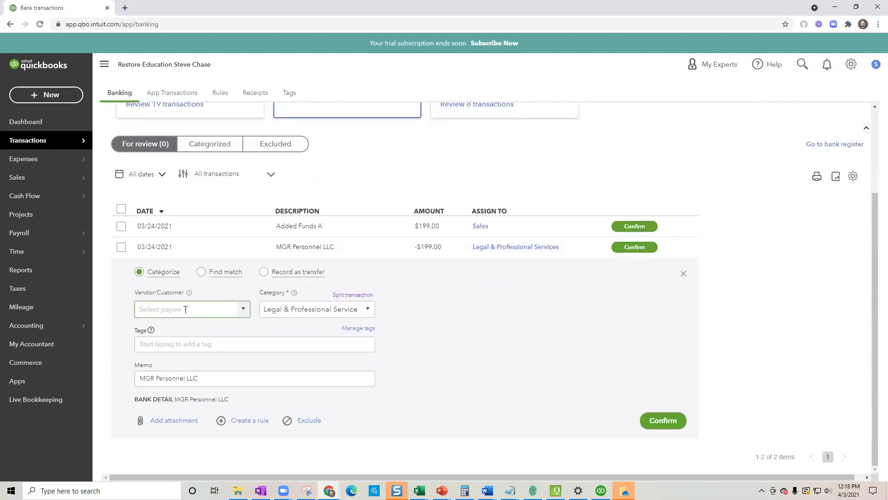
type("MGR")
key("Return")
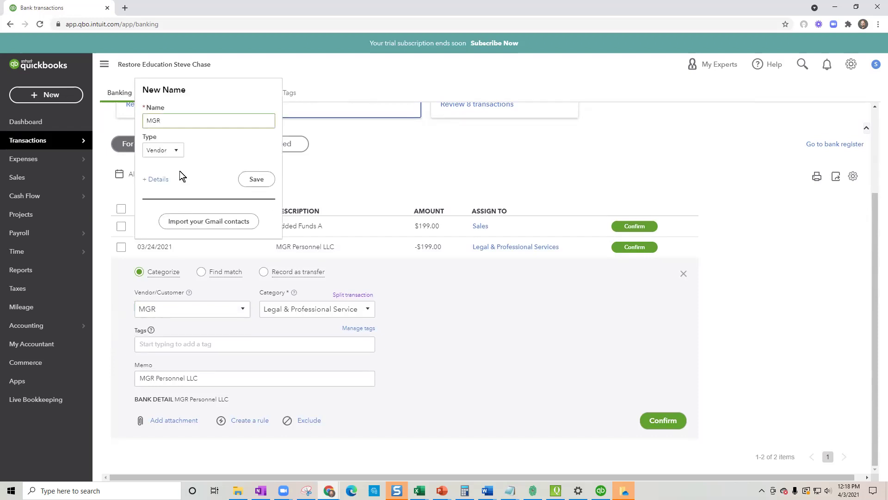
left_click(257, 179)
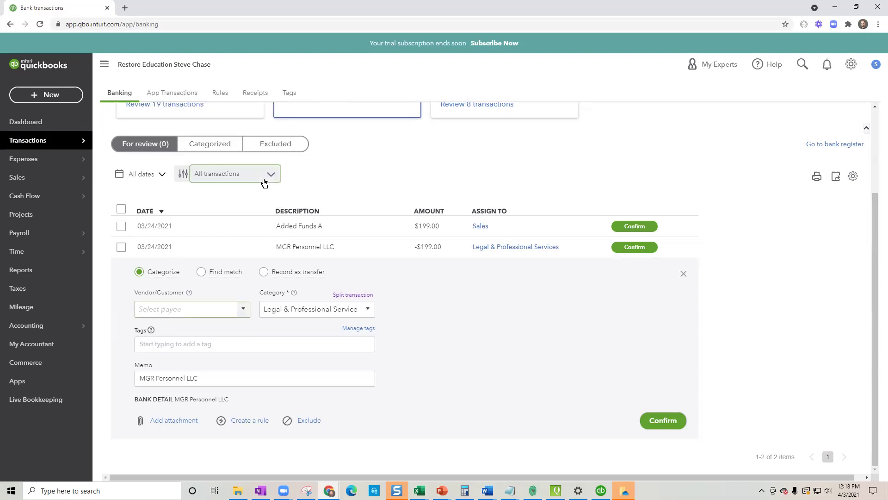
left_click(367, 309)
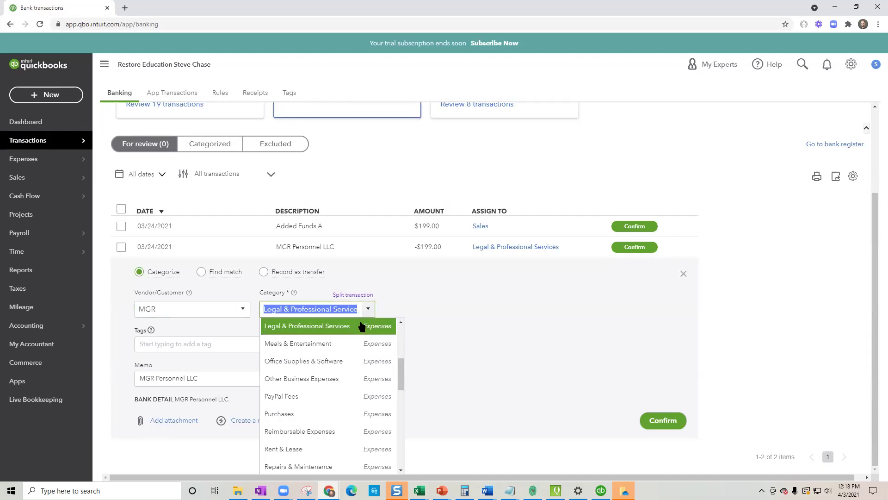
left_click(362, 326)
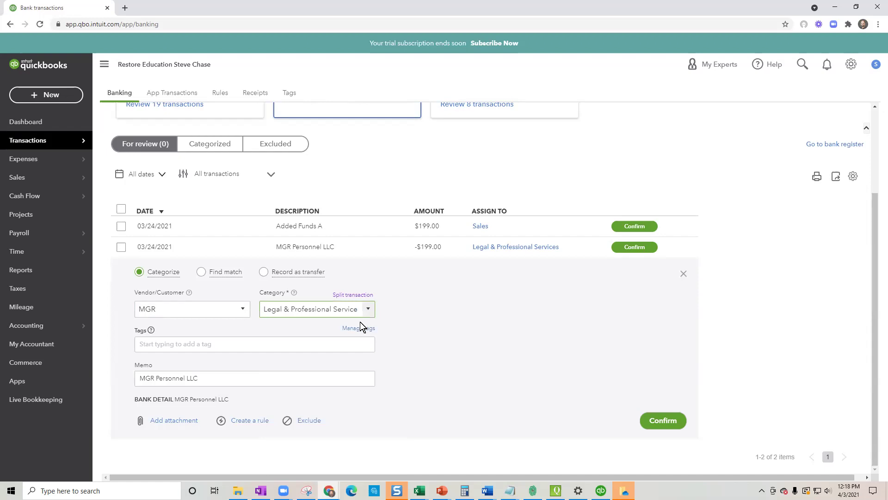
left_click(662, 421)
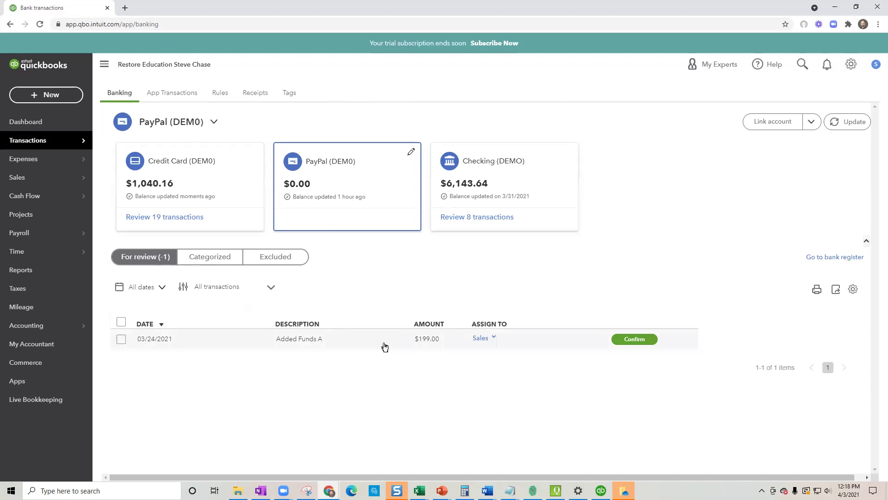
From the Checking (DEMO) feed, start a new transfer from Checking (DEMO) to PayPal (DEM0)
left_click(483, 190)
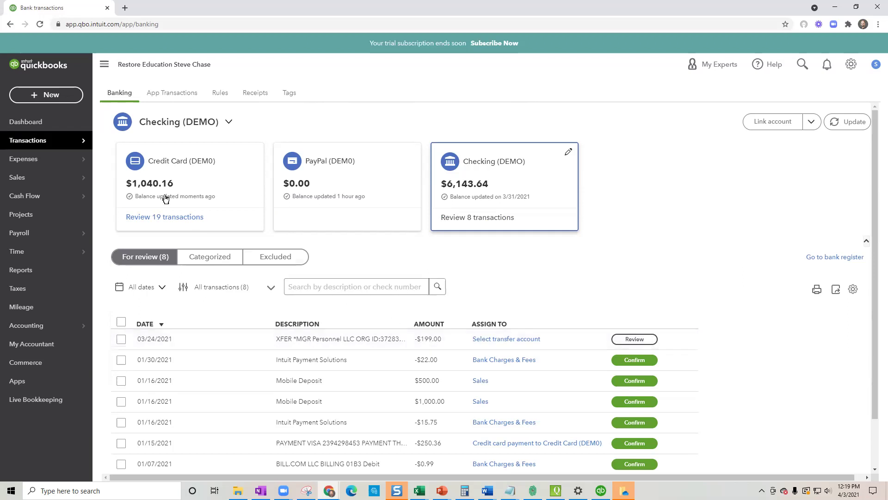
left_click(78, 96)
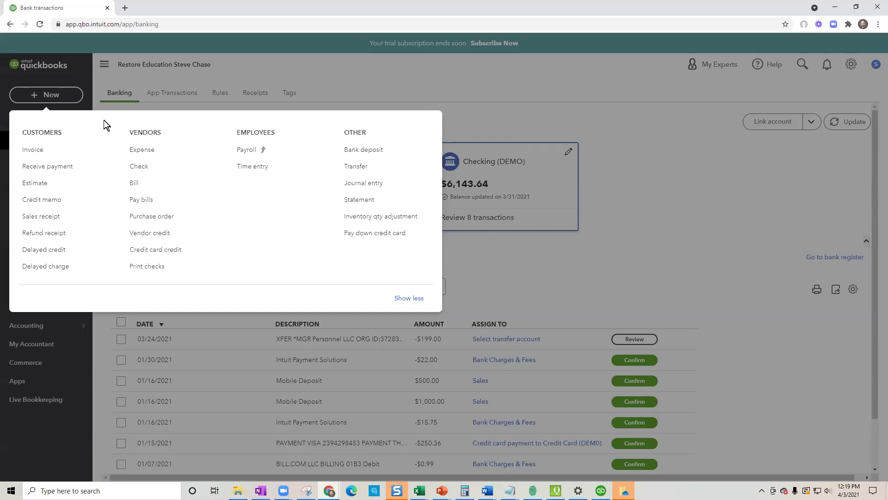
left_click(375, 170)
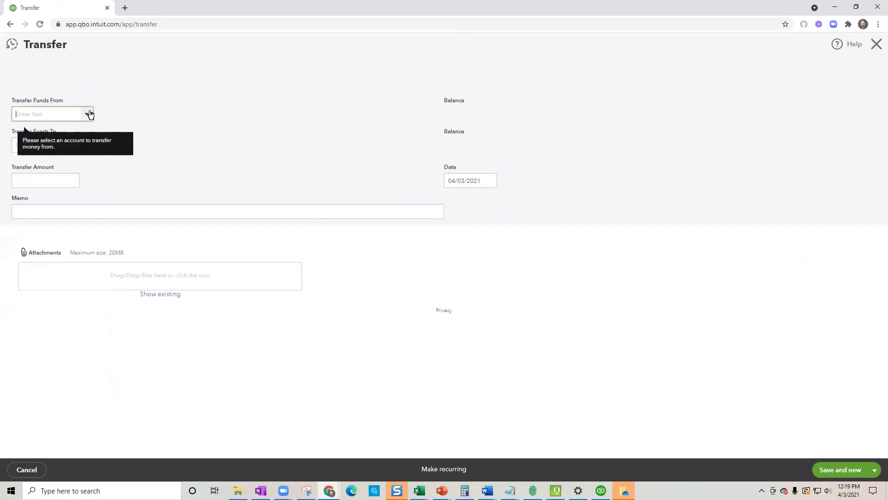
left_click(88, 115)
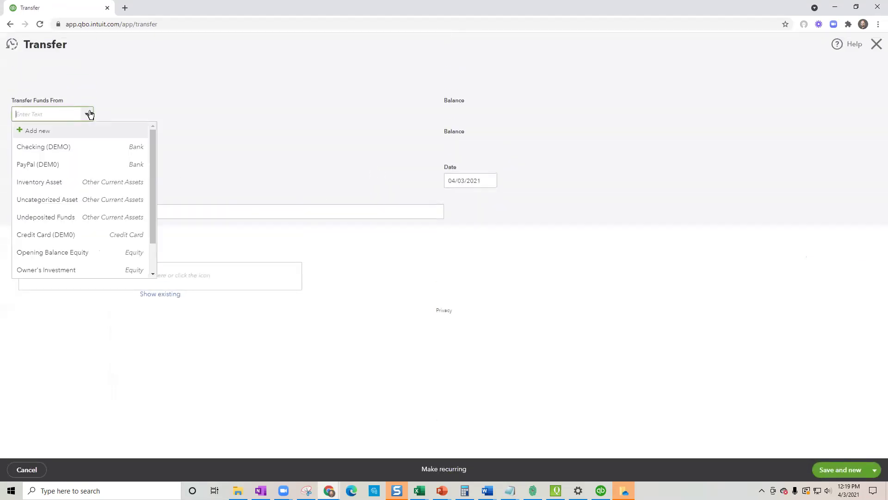
left_click(93, 151)
left_click(88, 146)
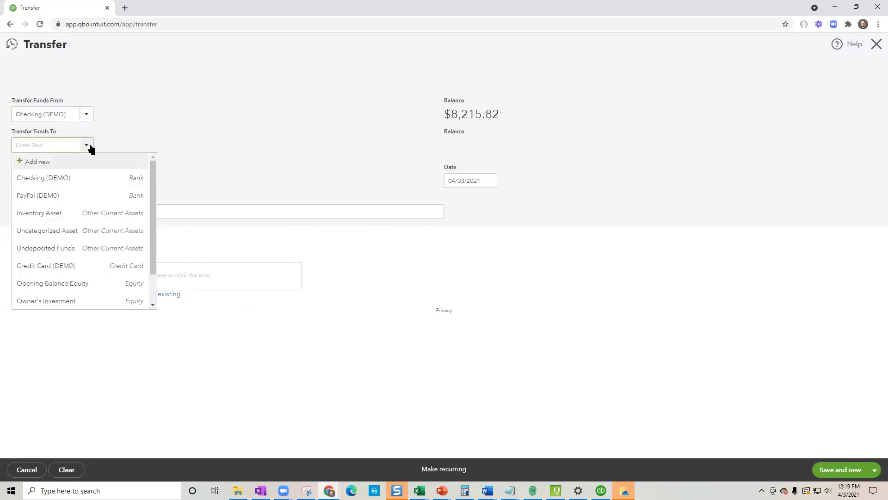
left_click(76, 194)
Enter the transfer amount 199 and date 03/24/2021, then save and close it
left_click(62, 180)
type("199")
left_click(490, 181)
left_click(454, 204)
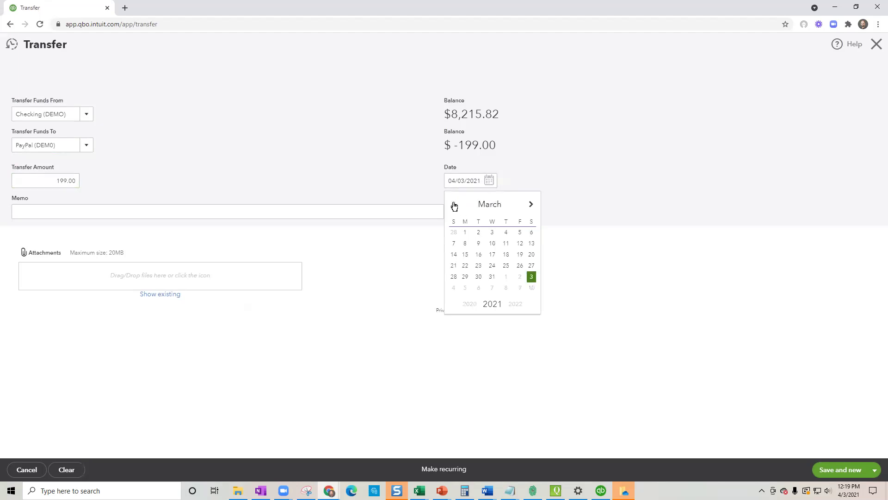
left_click(493, 267)
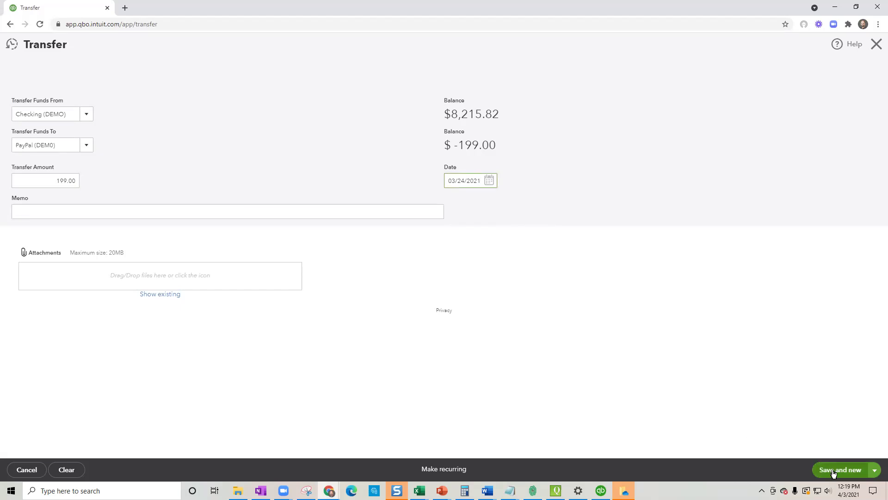
left_click(874, 469)
left_click(851, 454)
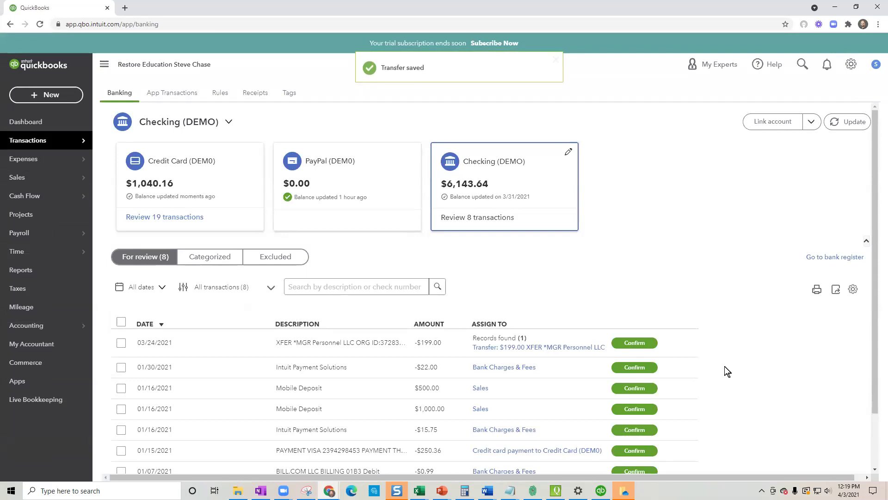
Confirm the XFER MGR Personnel -$199.00 transaction as a match to the $199.00 transfer
left_click(367, 348)
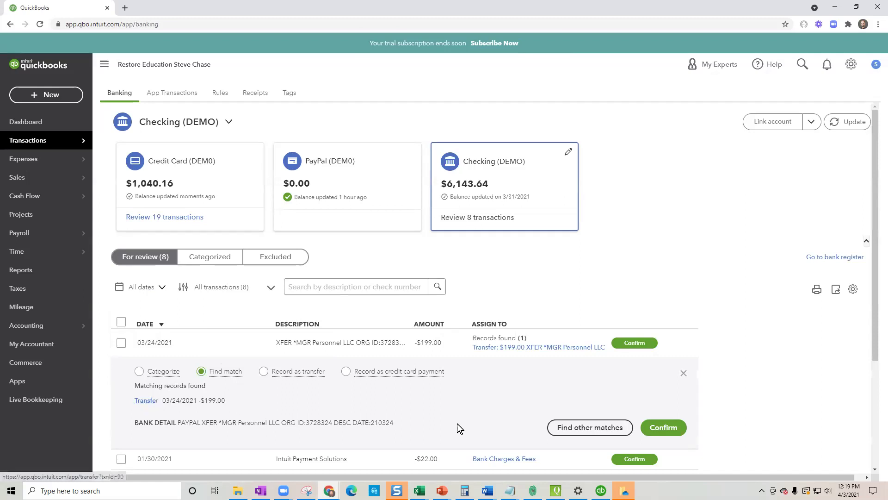
left_click(658, 428)
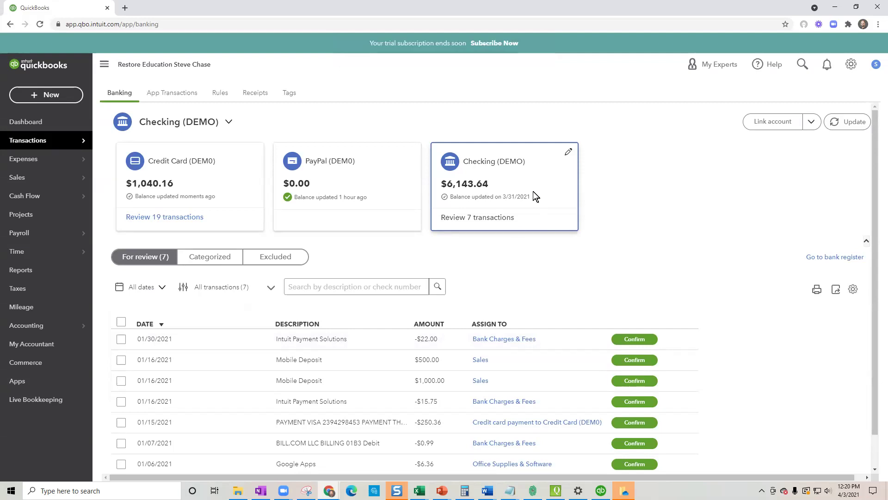
In the PayPal (DEM0) feed, confirm Added Funds A as a match to the $199.00 transfer
left_click(369, 181)
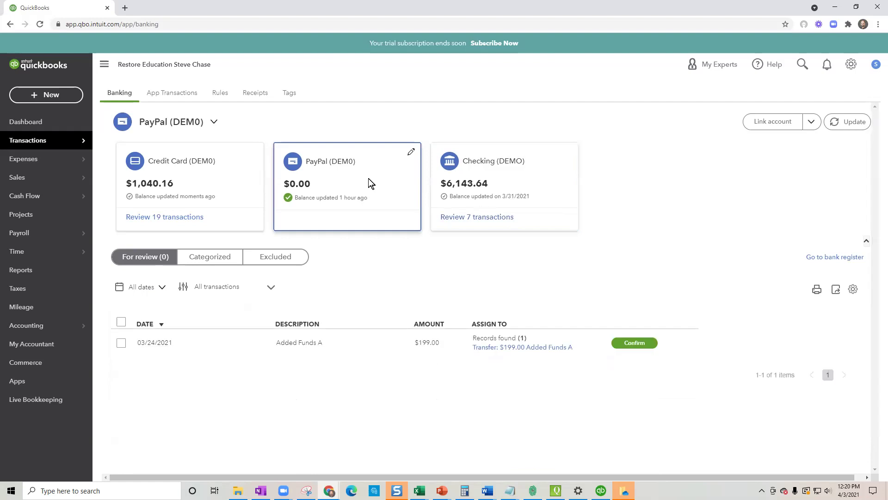
left_click(340, 339)
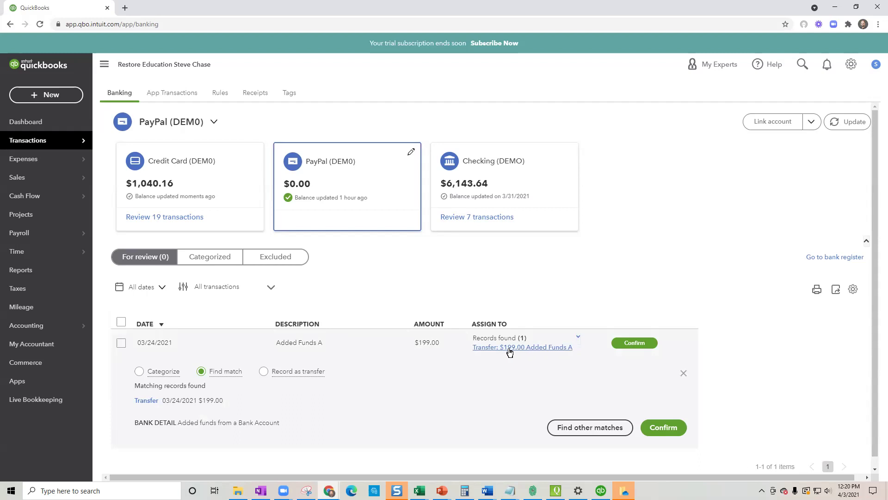
left_click(662, 429)
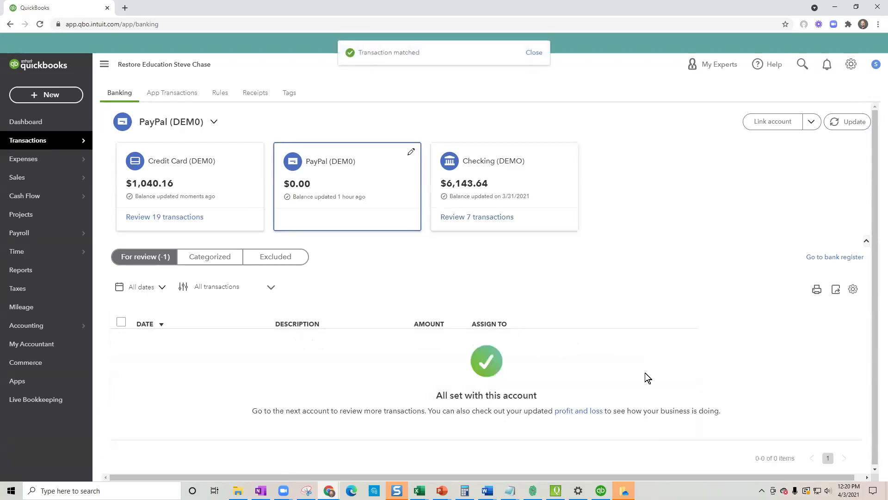